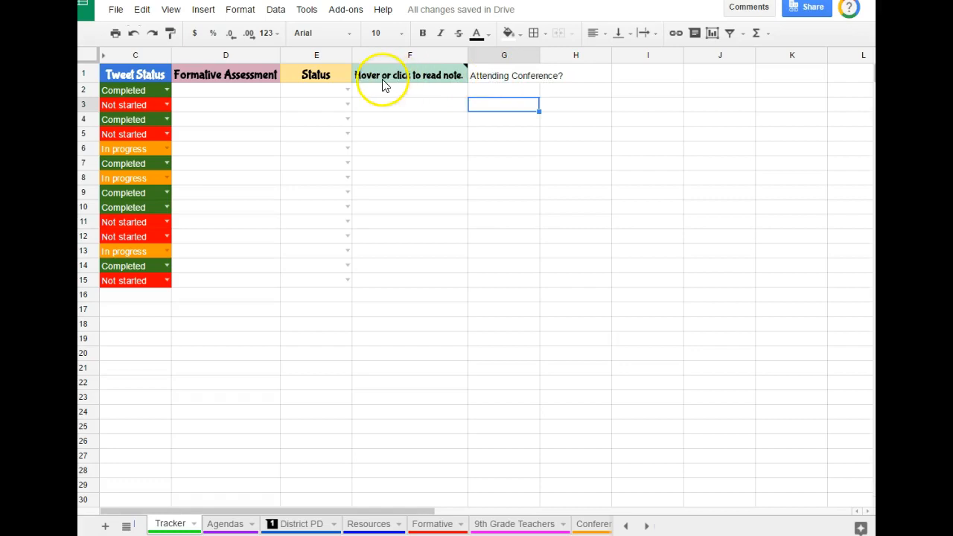
Format the "Attending Conference?" header in G1 with an orange fill and bold white text
double_click(501, 81)
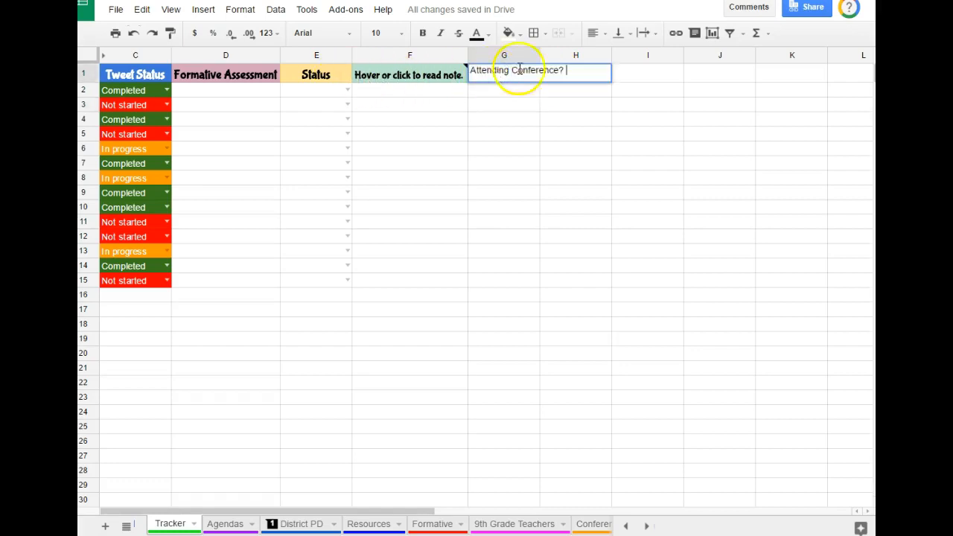
left_click(517, 33)
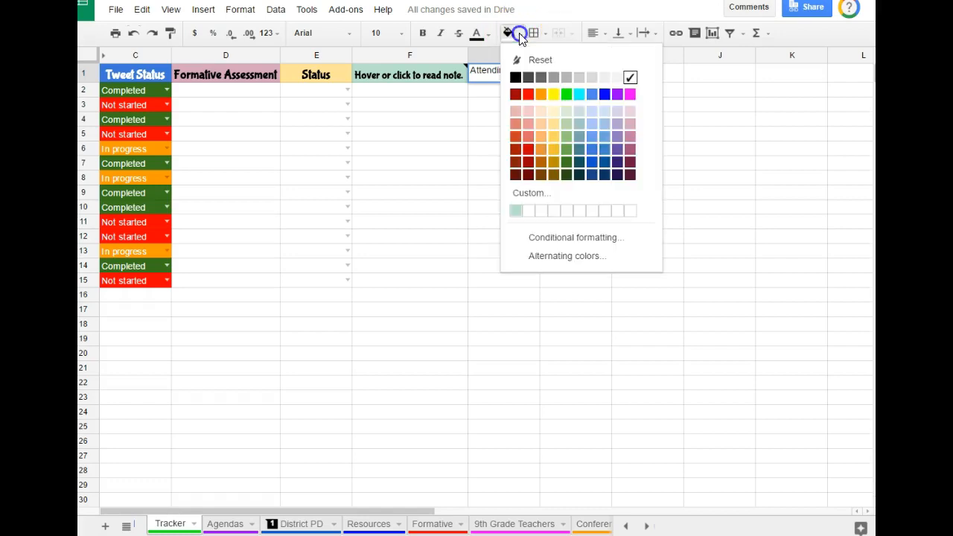
left_click(542, 96)
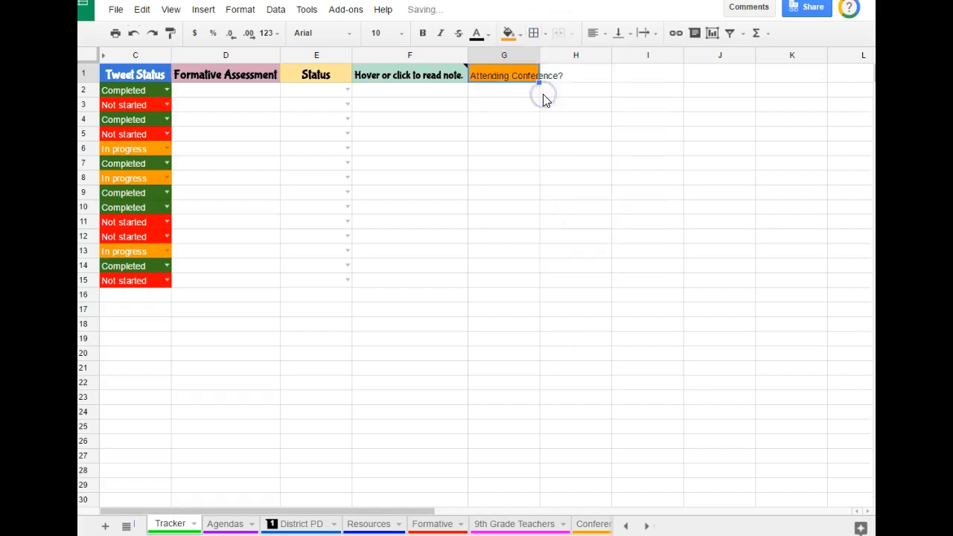
left_click(422, 33)
left_click(488, 33)
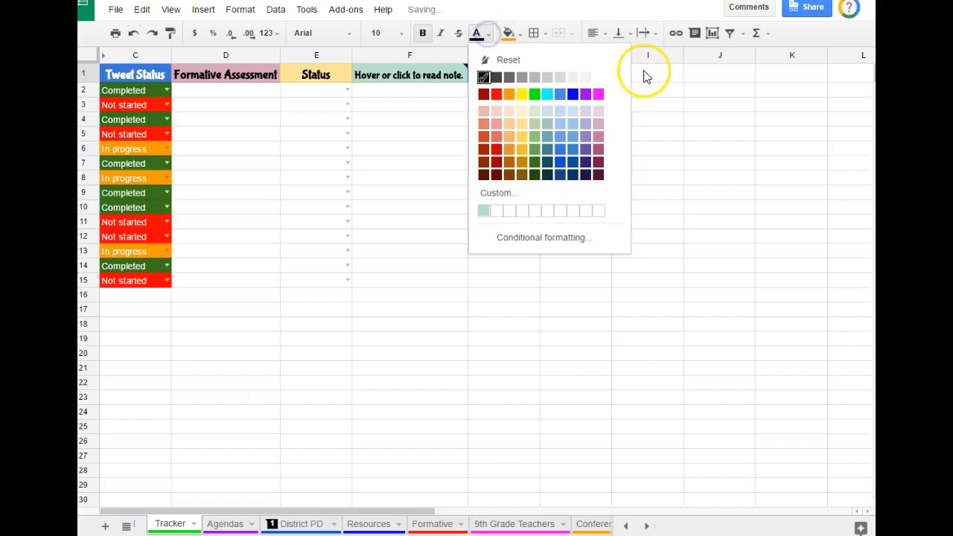
left_click(598, 77)
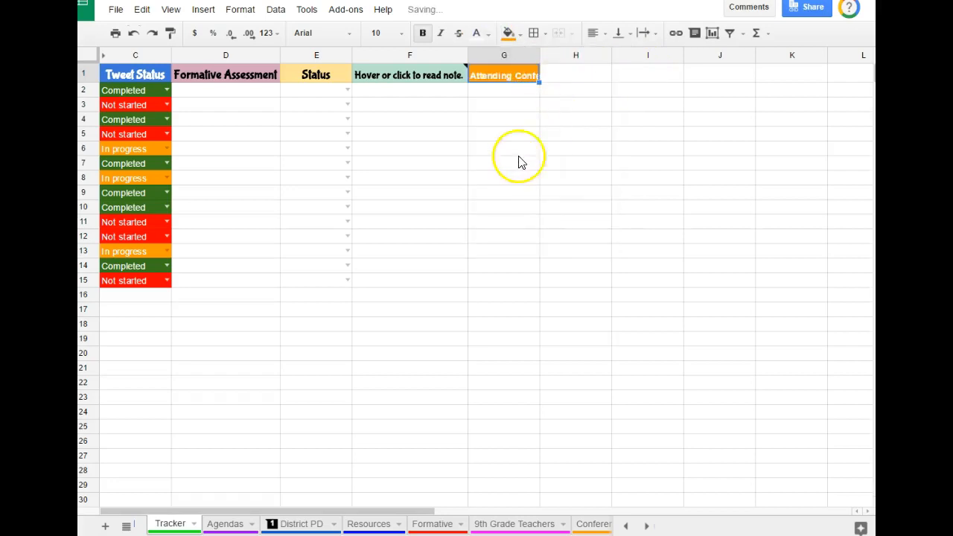
Fit the widths of the "Attending Conference?" and second "Status" columns (G and E) to their contents
double_click(538, 55)
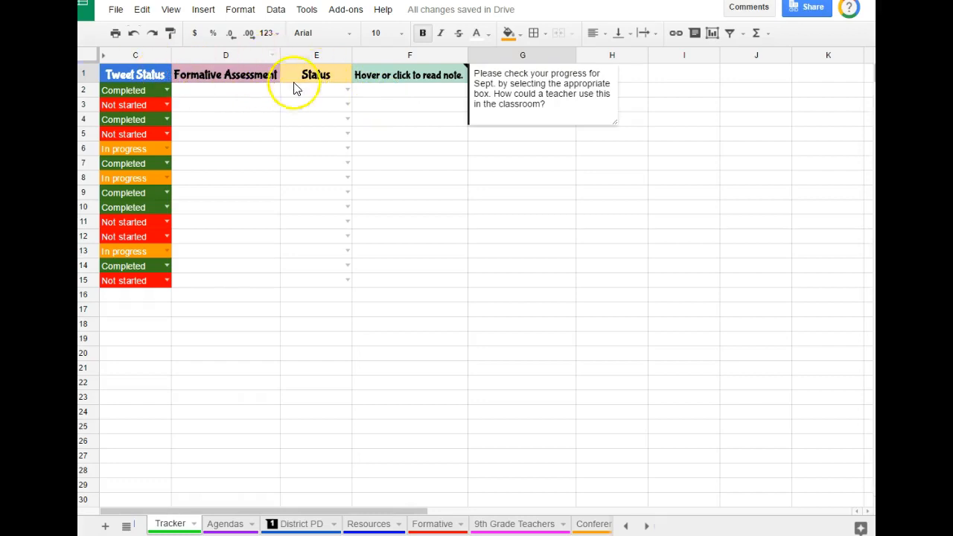
double_click(351, 54)
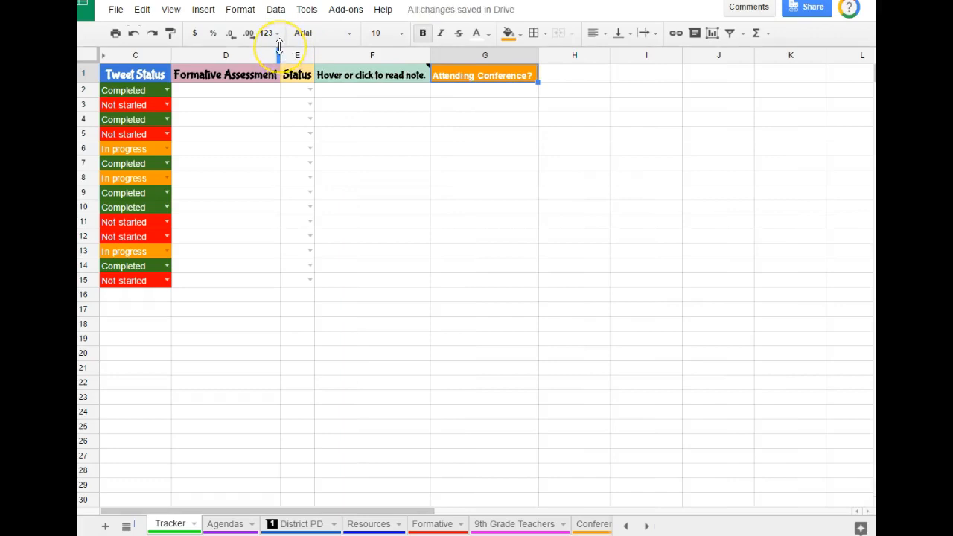
Read the note attached to the "Hover or click to read note." header and look up the command for inserting notes
mouse_move(320, 75)
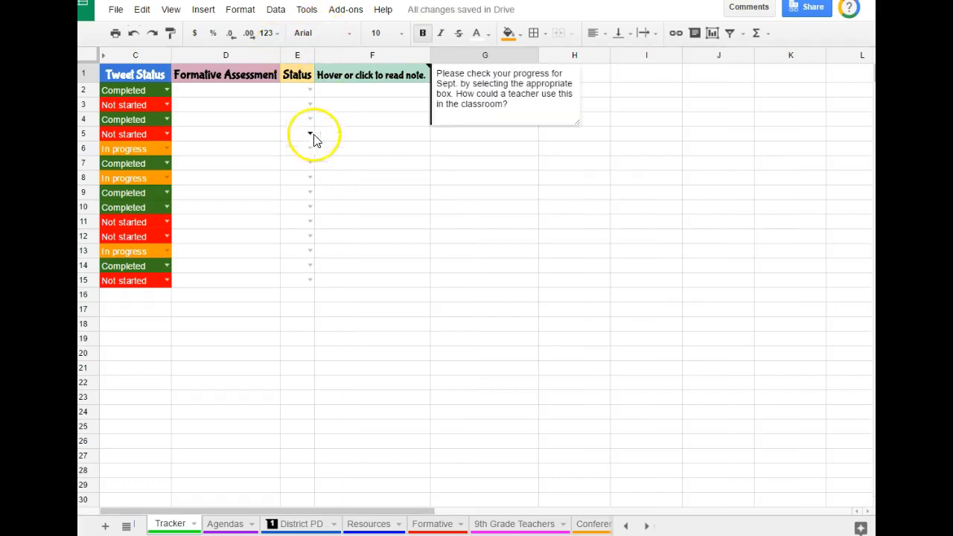
left_click(350, 77)
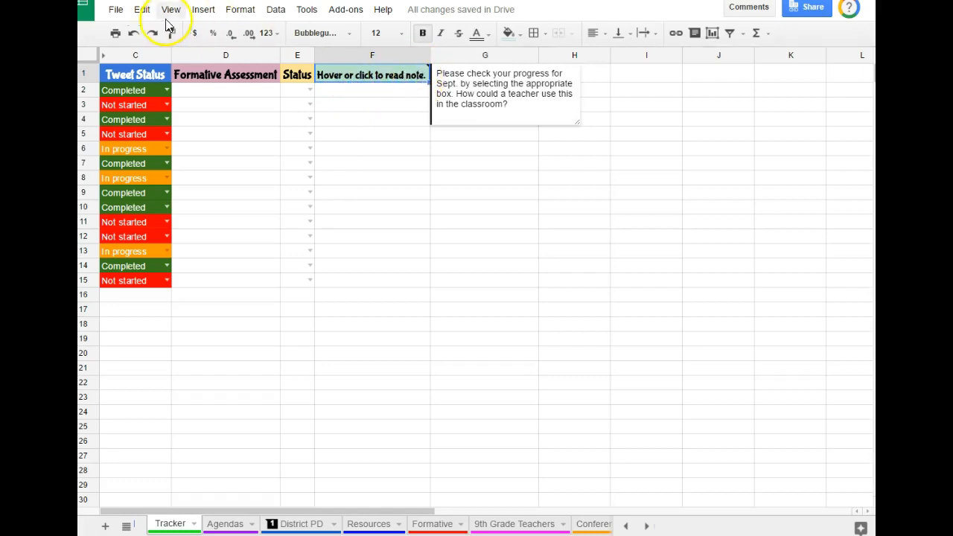
left_click(203, 10)
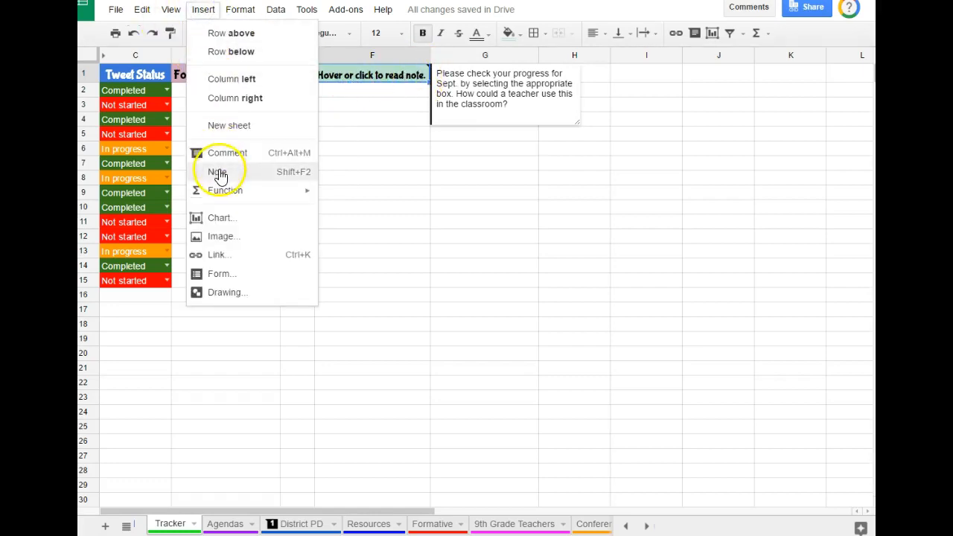
left_click(385, 94)
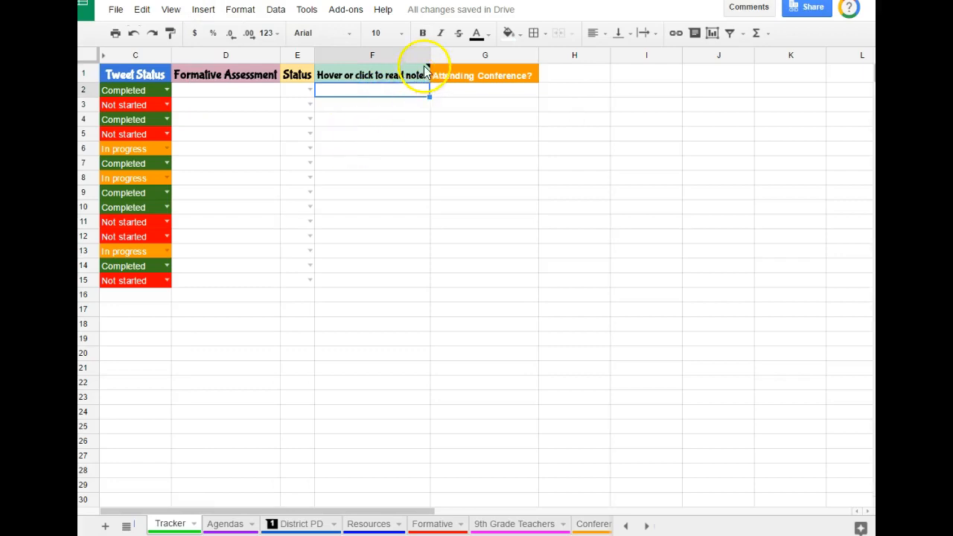
mouse_move(428, 71)
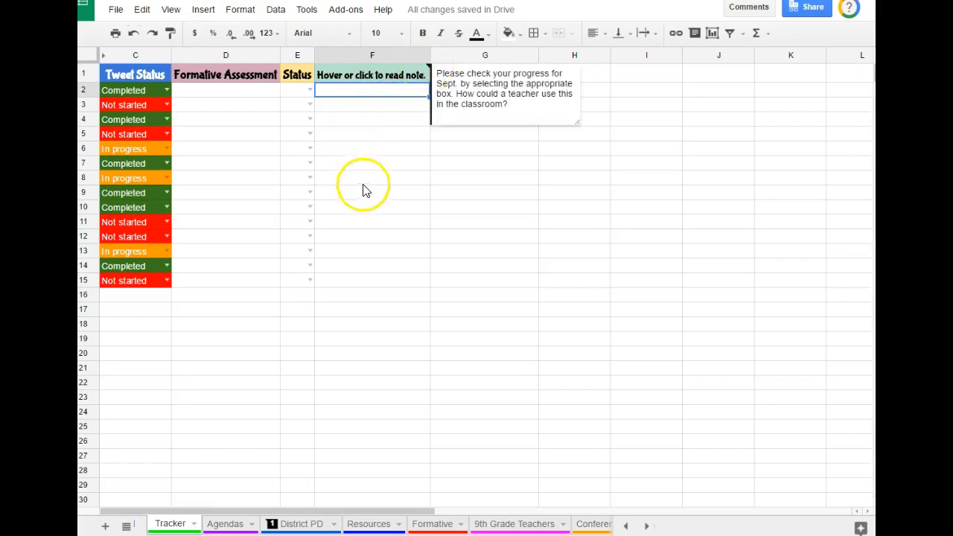
left_click(360, 132)
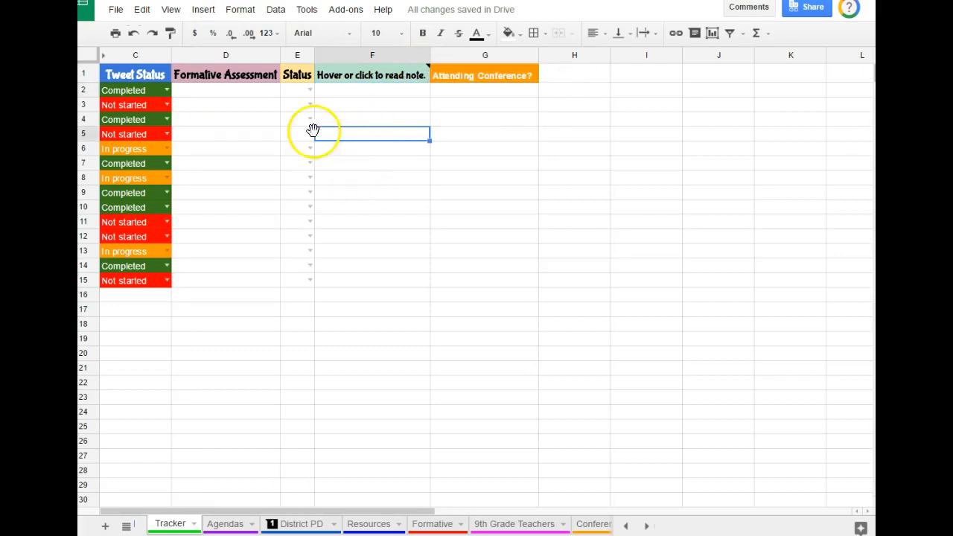
Add data validation to G2:G15 under "Attending Conference?" using a list of items with the choices YES, NO
left_click(499, 95)
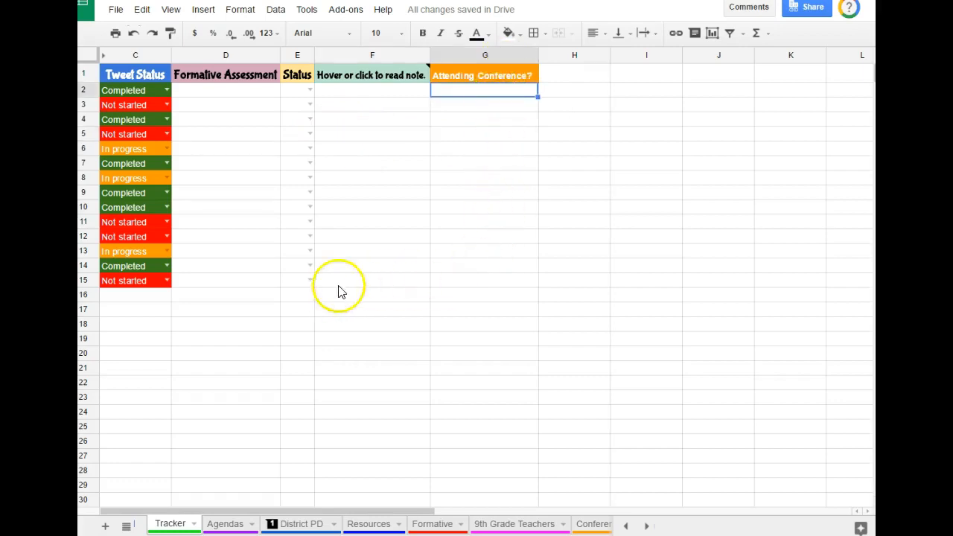
left_click(489, 290, "shift")
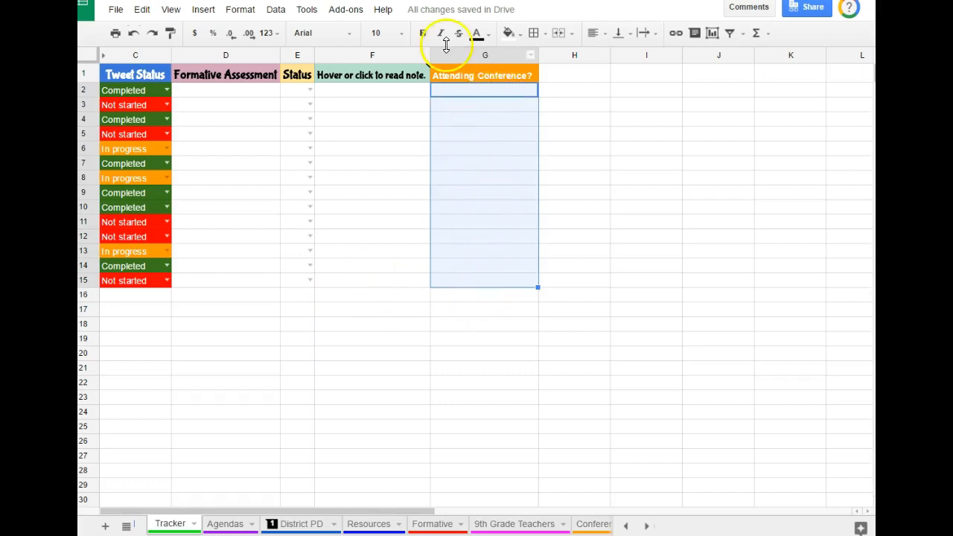
left_click(275, 9)
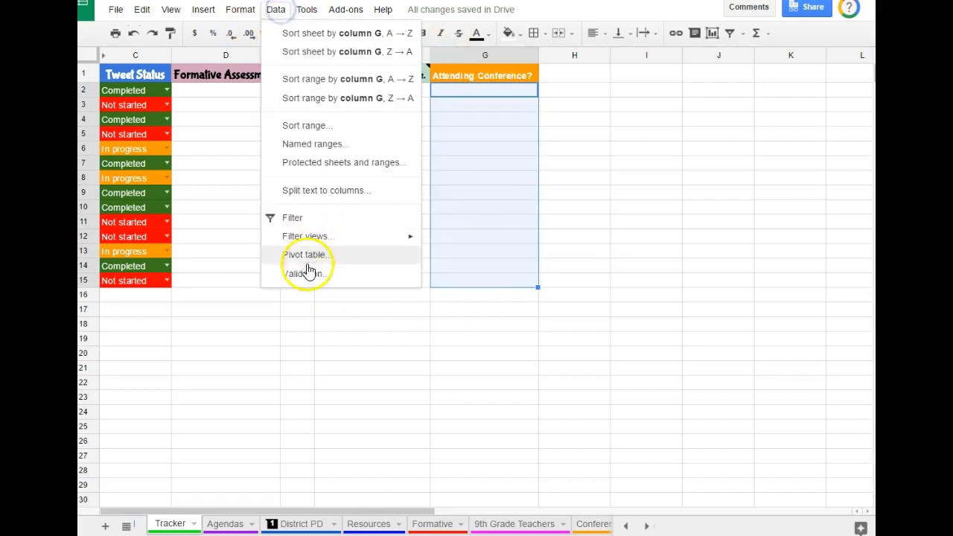
left_click(298, 274)
left_click(276, 10)
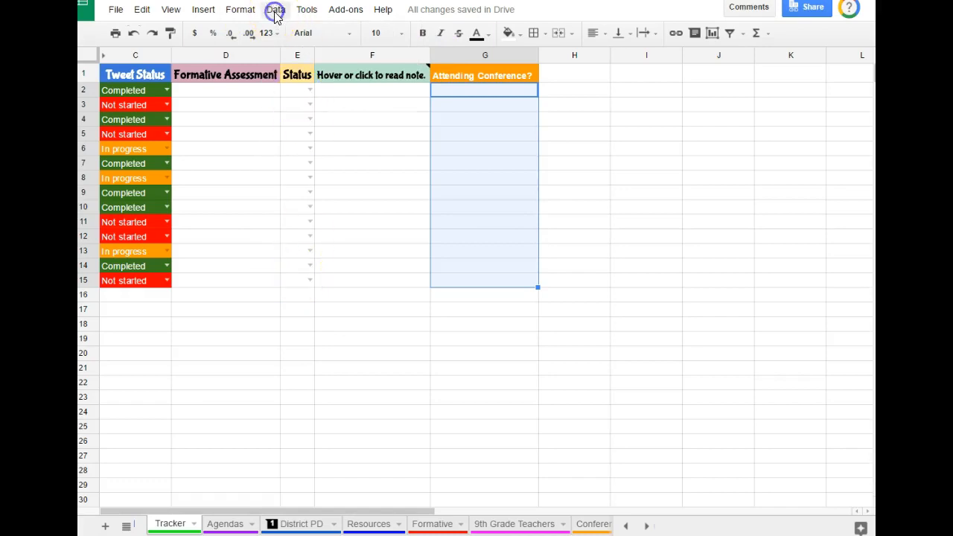
left_click(294, 276)
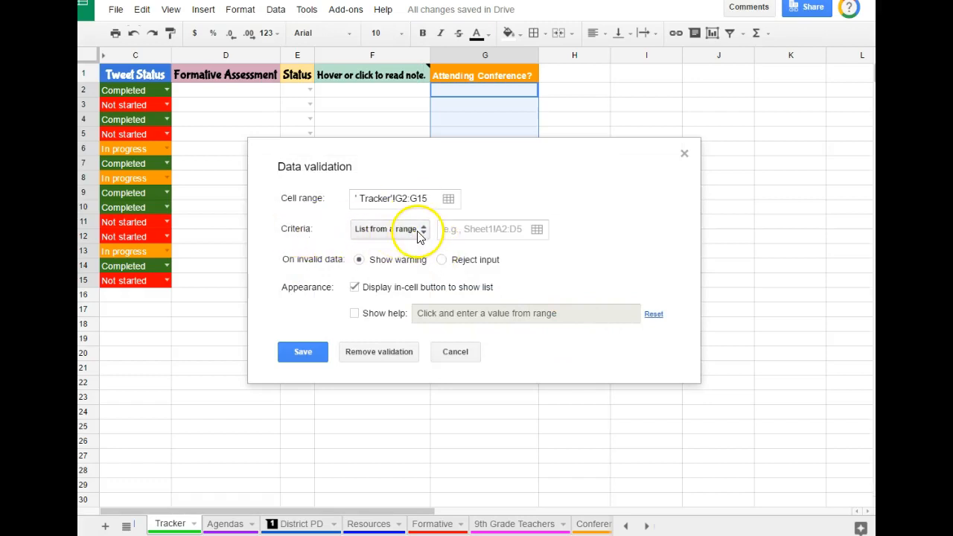
left_click(419, 233)
left_click(405, 251)
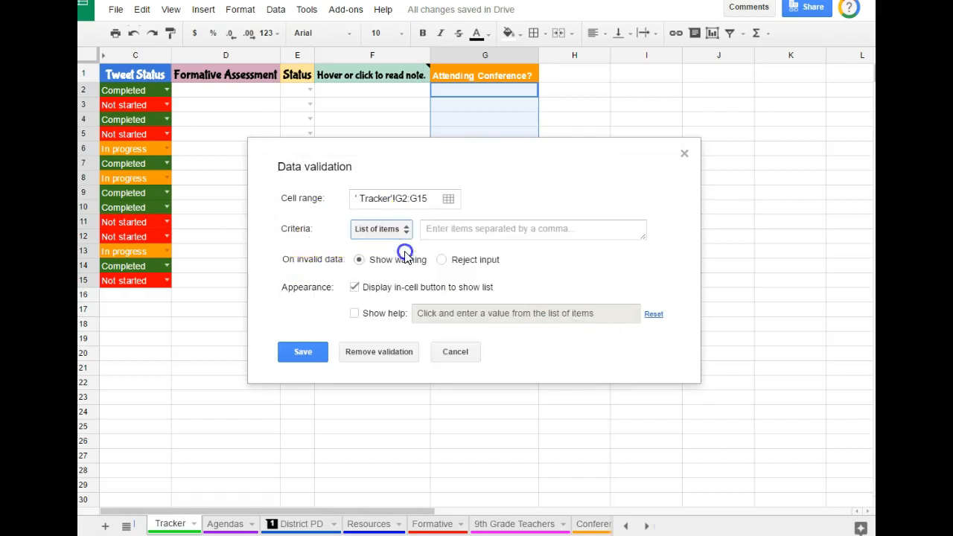
left_click(451, 230)
type("YES, NO")
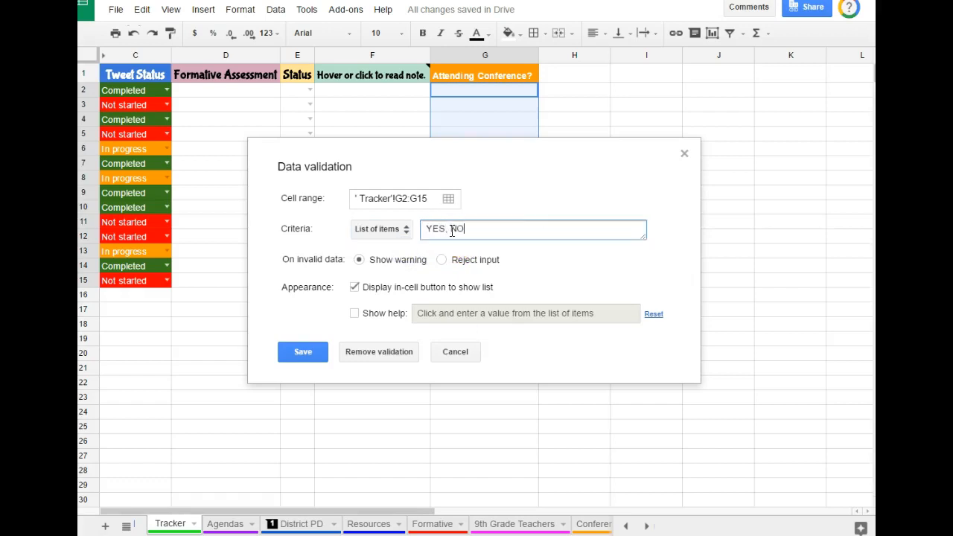
left_click(312, 352)
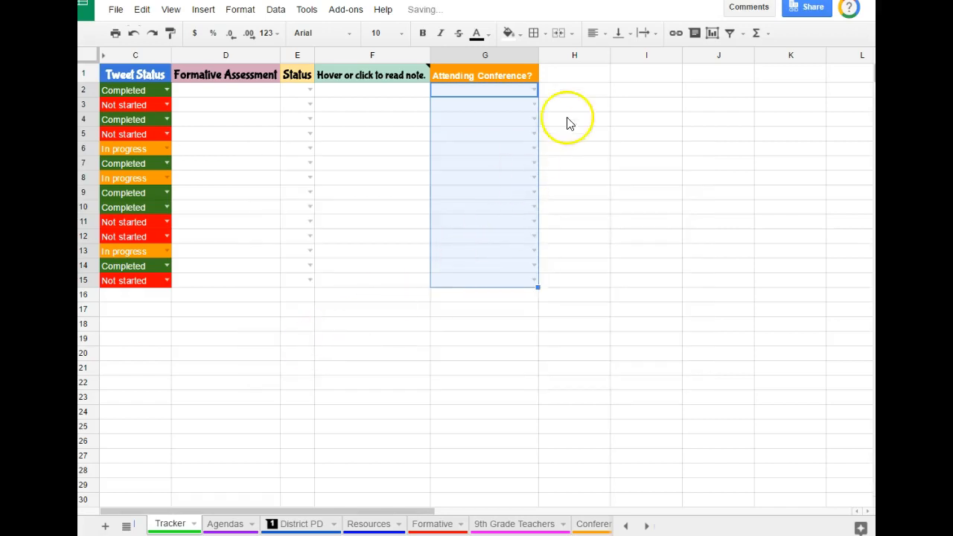
Check the dropdown choices in cell G2 without selecting one
left_click(535, 93)
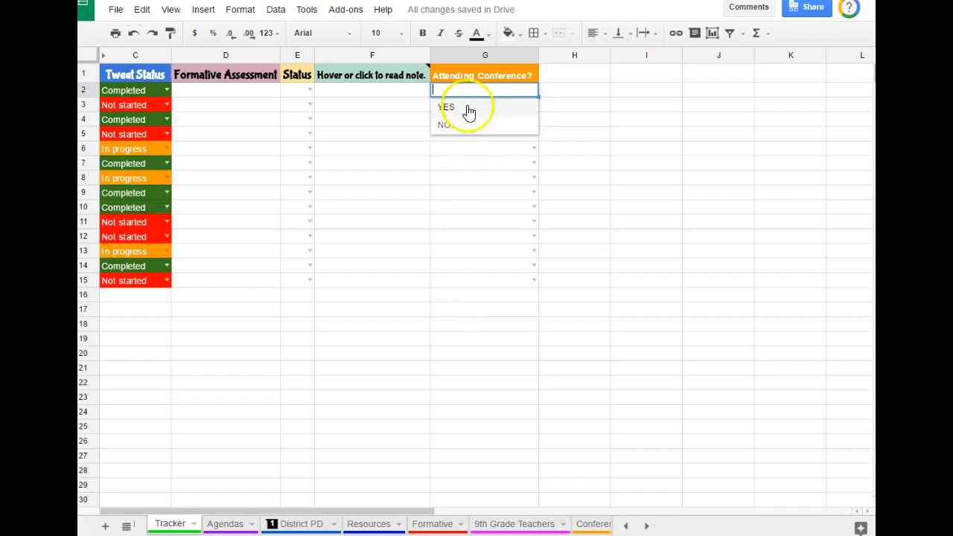
left_click(470, 253)
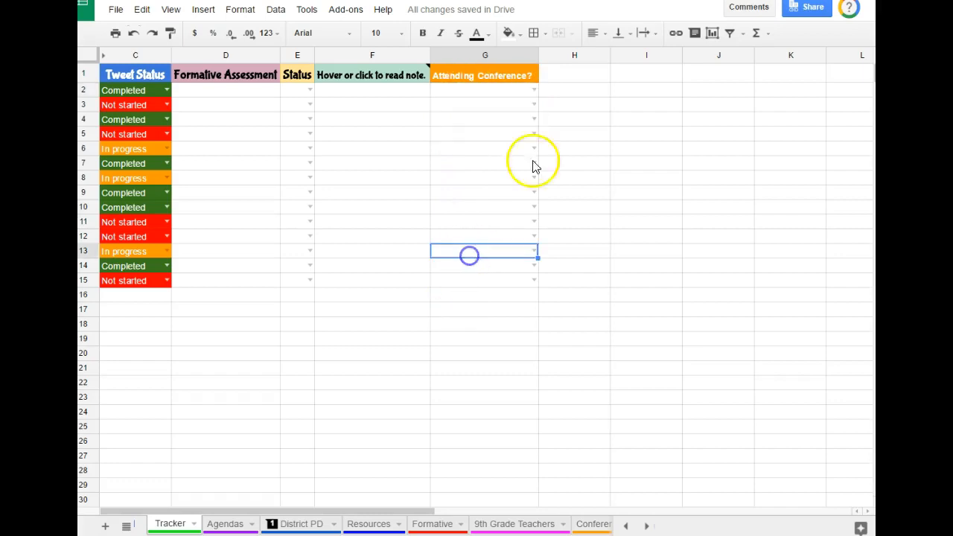
Create a conditional format rule for G2:G15 that gives cells whose text contains YES a bright green fill and bold text
left_click(489, 94)
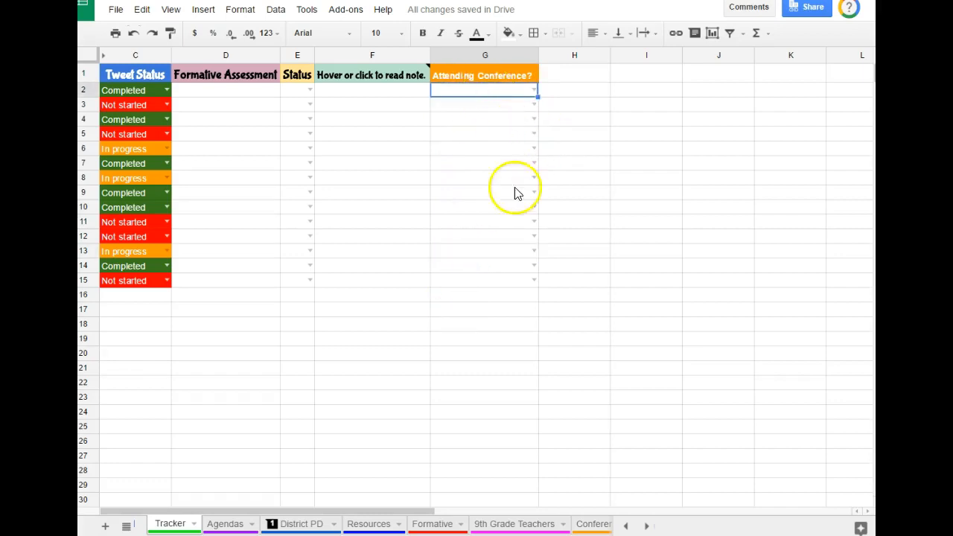
left_click(521, 281, "shift")
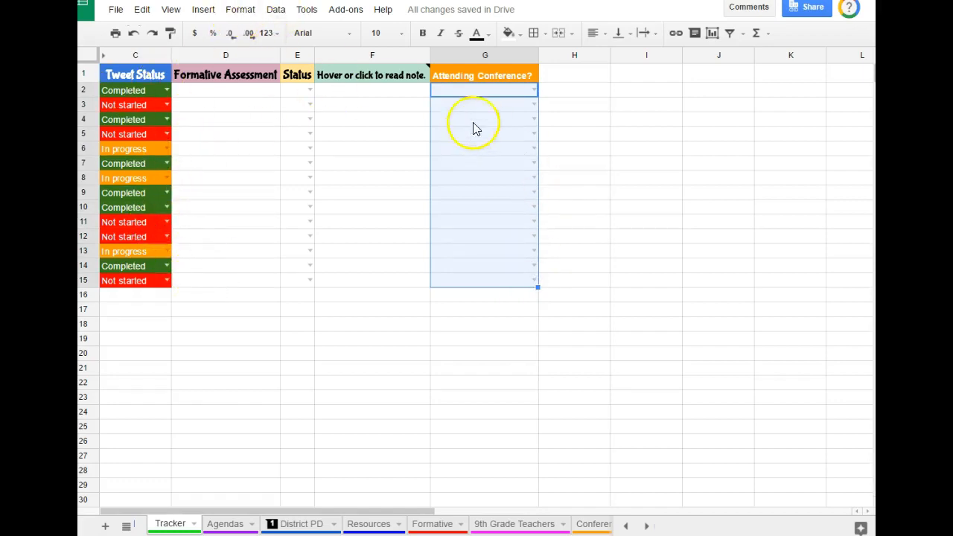
left_click(240, 10)
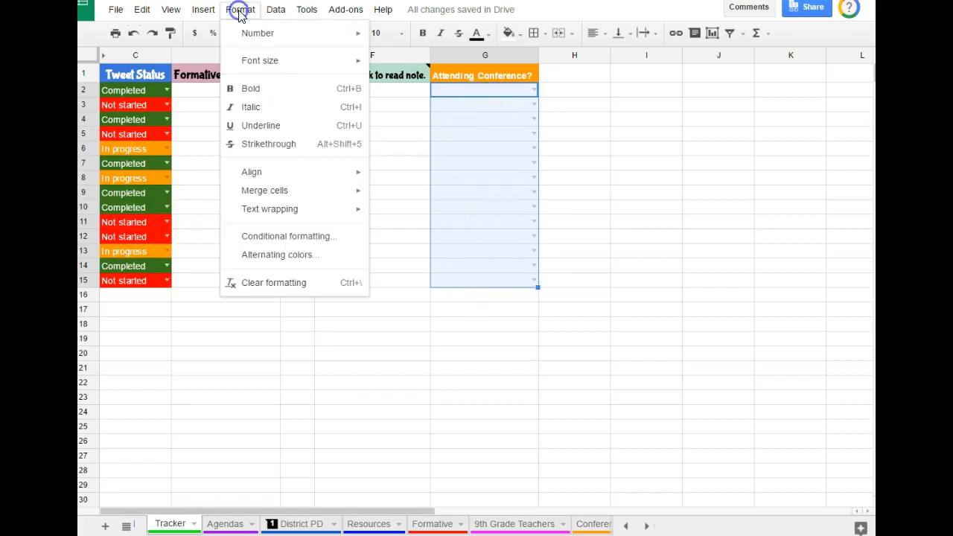
left_click(293, 237)
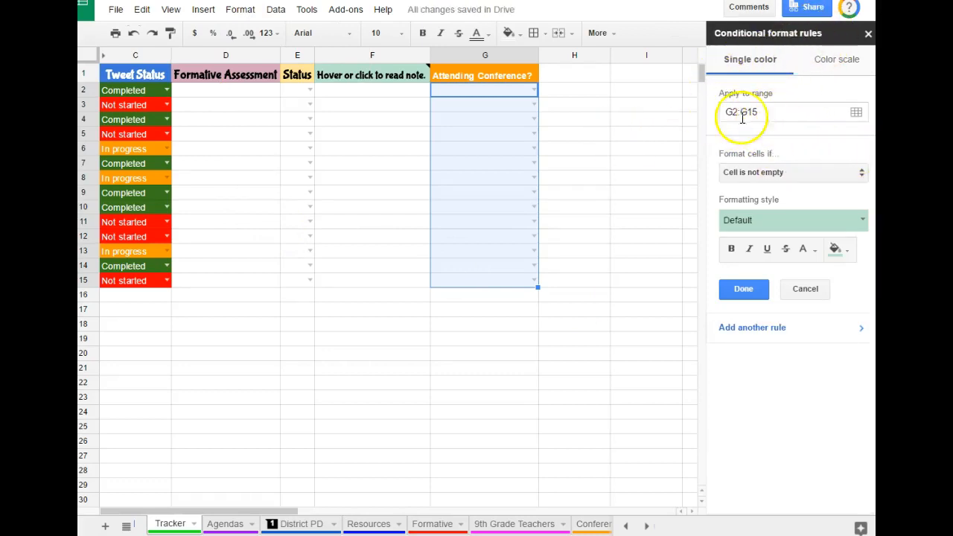
left_click(841, 175)
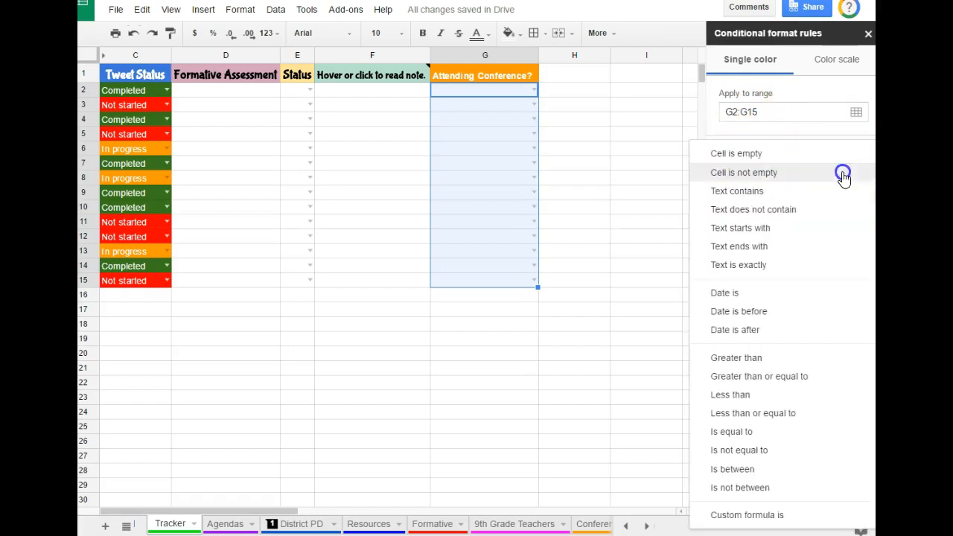
left_click(771, 198)
left_click(760, 201)
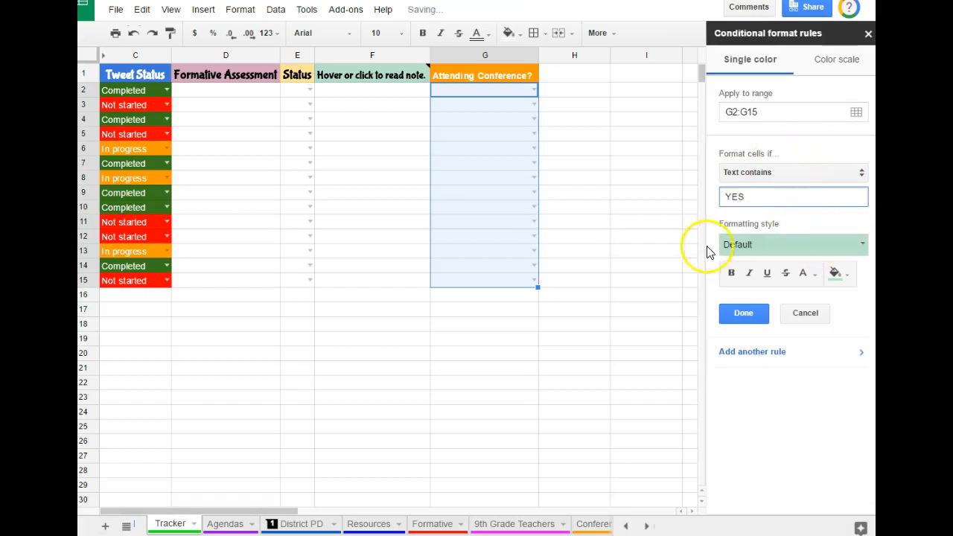
left_click(842, 276)
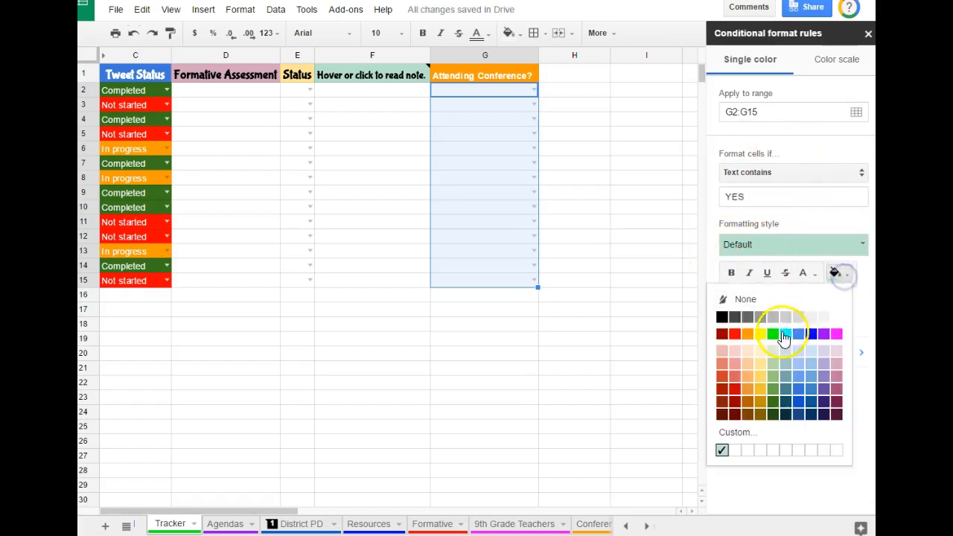
left_click(774, 335)
left_click(731, 273)
left_click(740, 248)
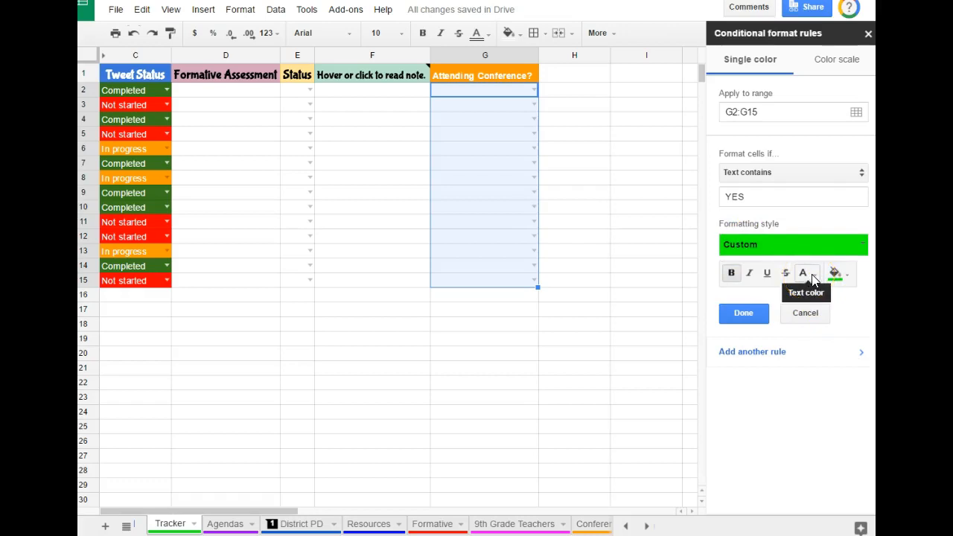
left_click(750, 316)
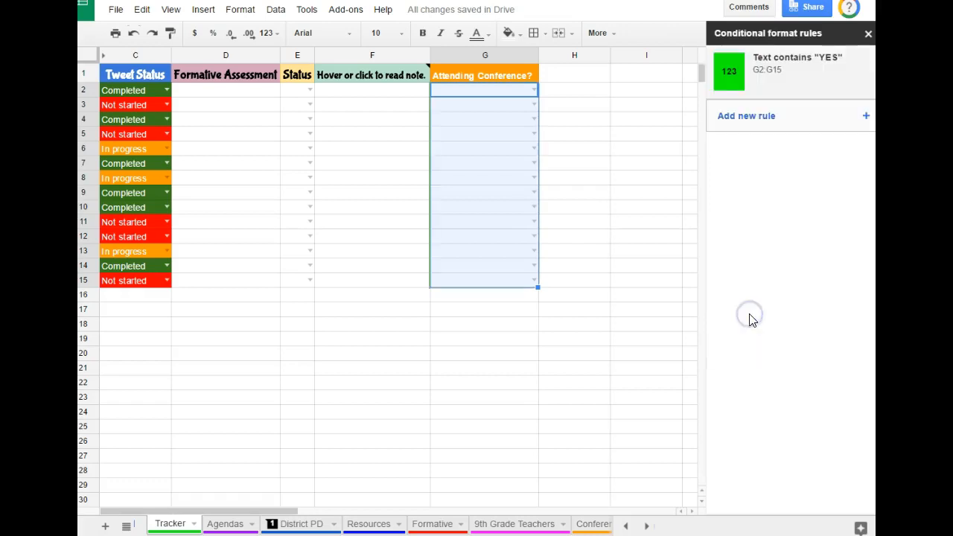
Add another conditional format rule for G2:G15 that applies when the cell text contains NO
left_click(767, 115)
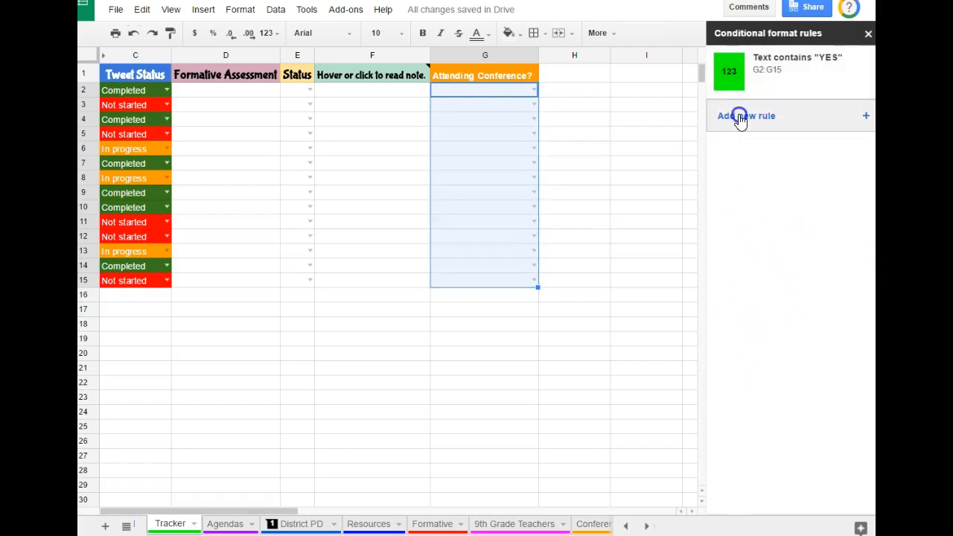
left_click(741, 119)
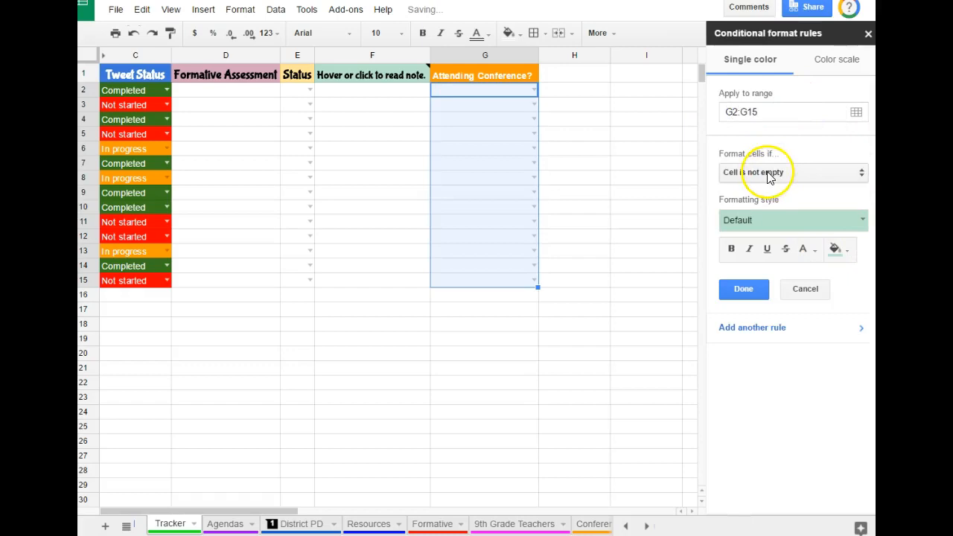
left_click(857, 175)
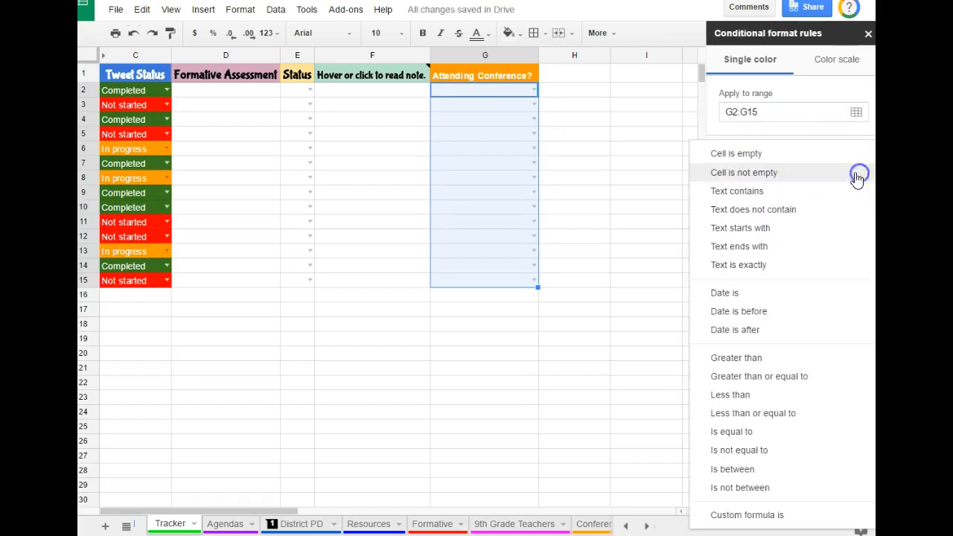
left_click(760, 192)
left_click(761, 197)
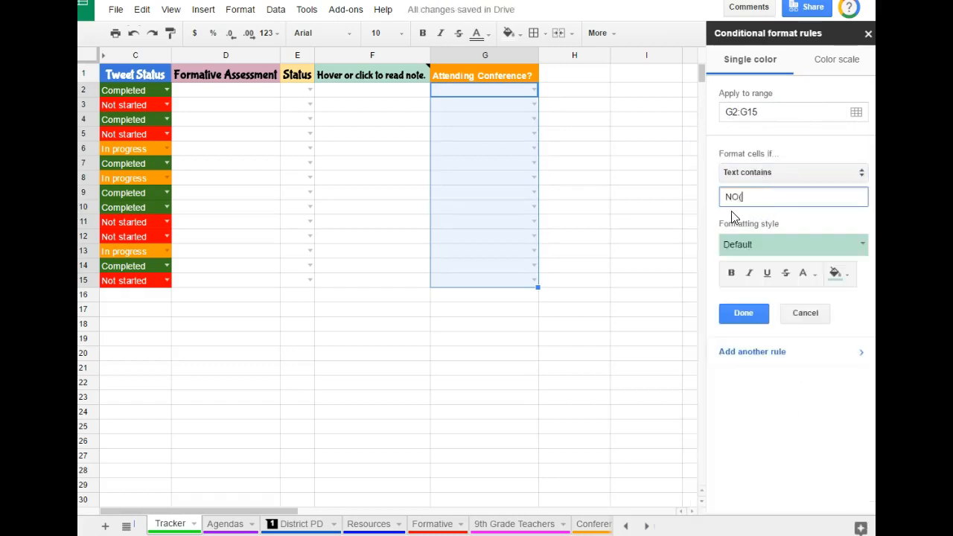
type("NO")
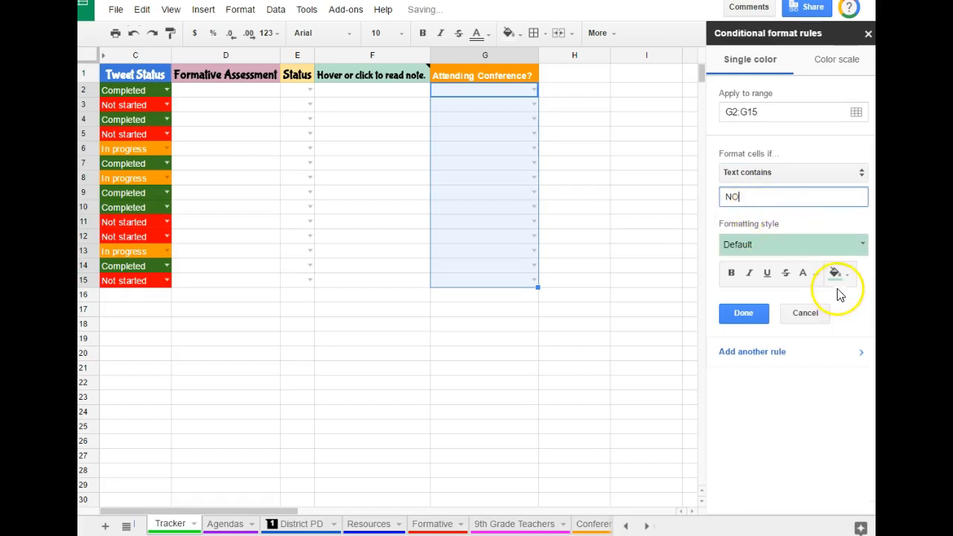
Give the NO rule a red fill with bold white text, save it and close the conditional formatting rules
left_click(836, 273)
left_click(734, 335)
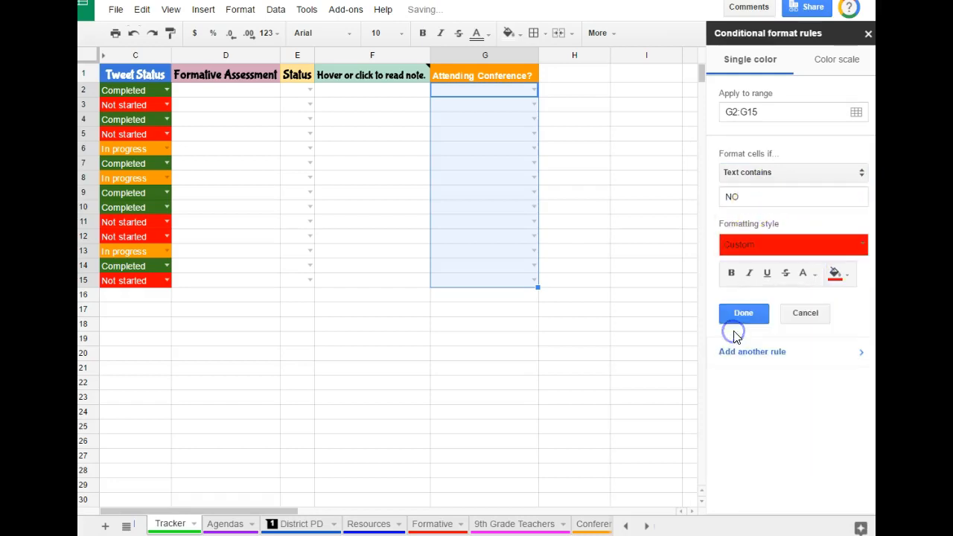
left_click(731, 273)
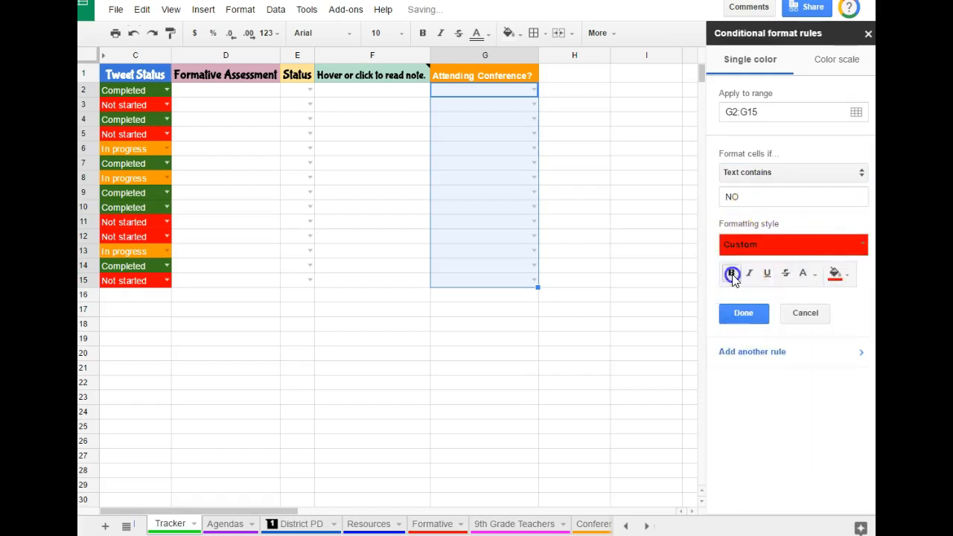
left_click(803, 273)
left_click(805, 320)
left_click(746, 316)
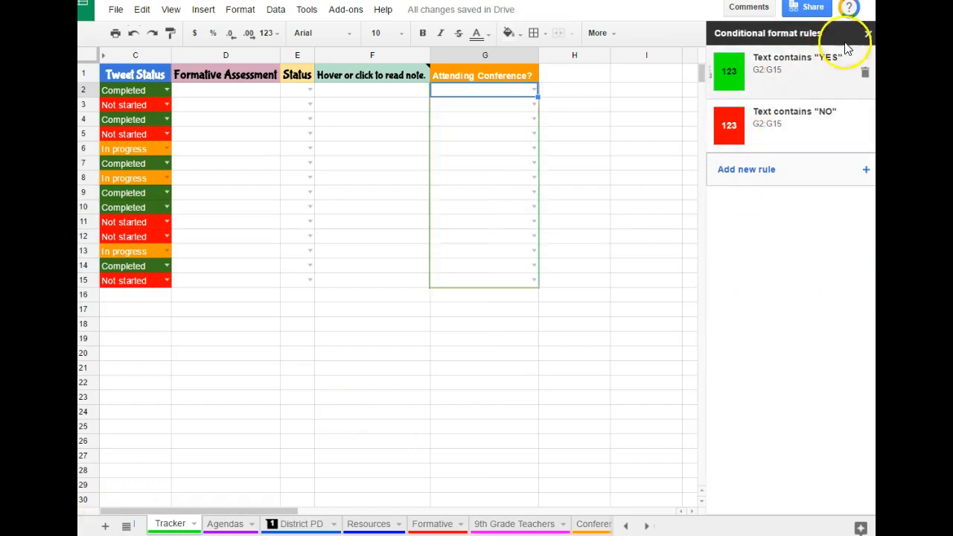
left_click(868, 34)
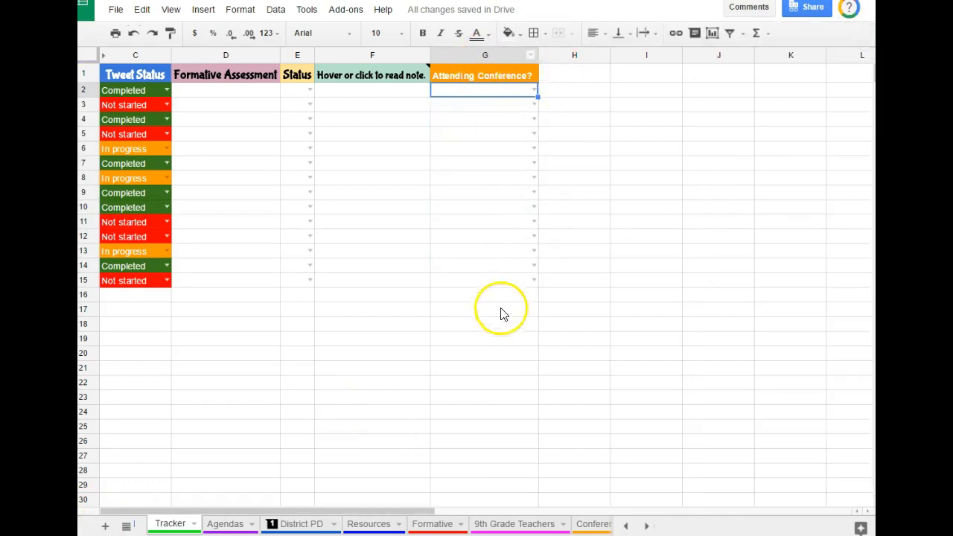
Choose YES in cell G2 and NO in cell G3 from their dropdown lists
left_click(534, 90)
left_click(446, 107)
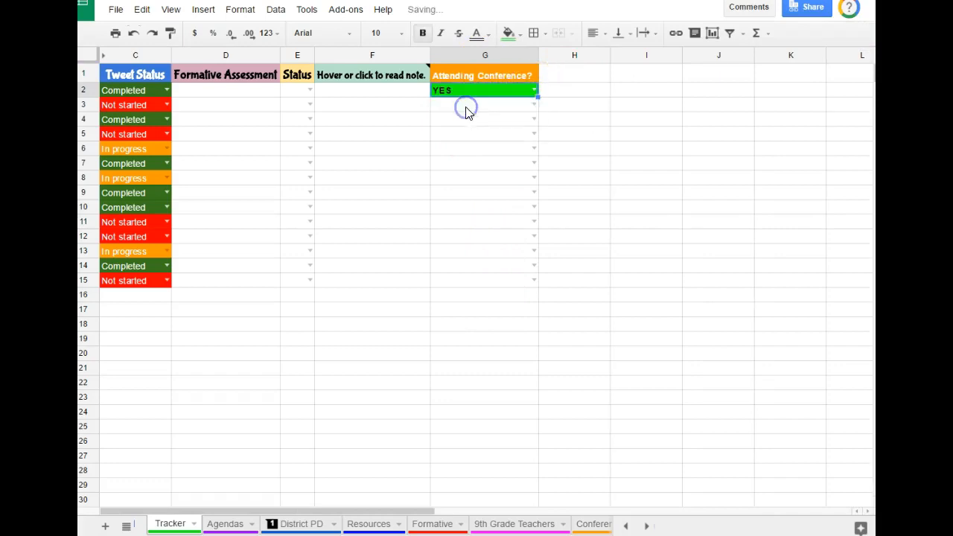
left_click(534, 106)
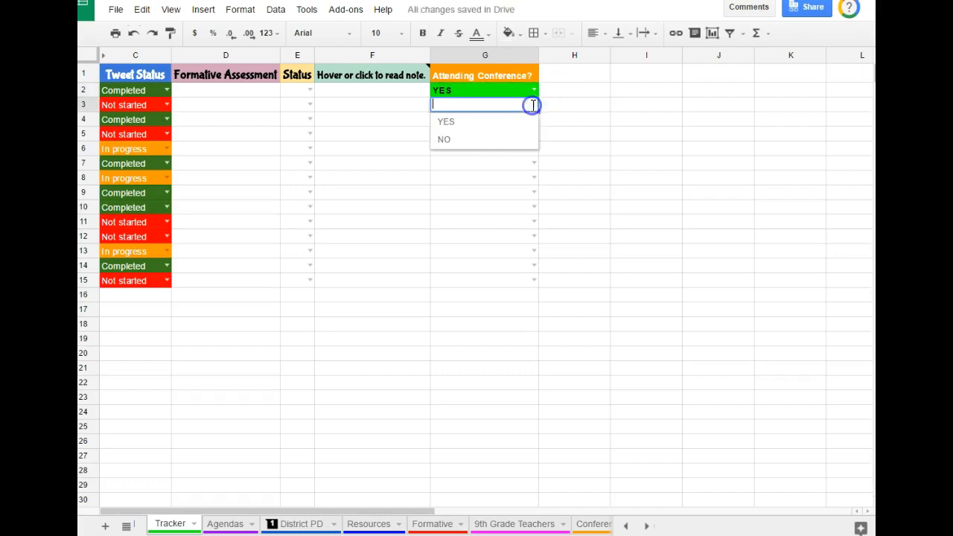
left_click(484, 142)
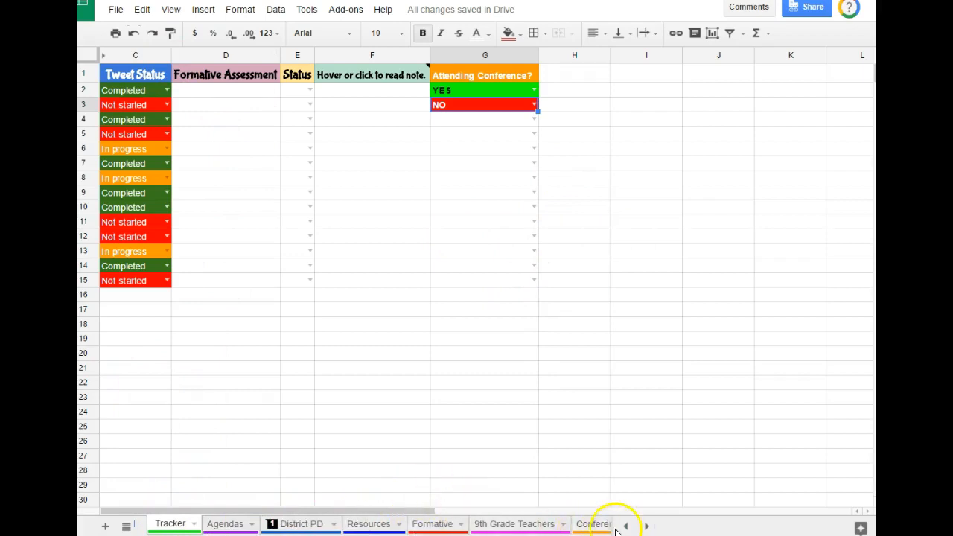
Open the tab colour choices for the Tracker sheet
left_click(193, 526)
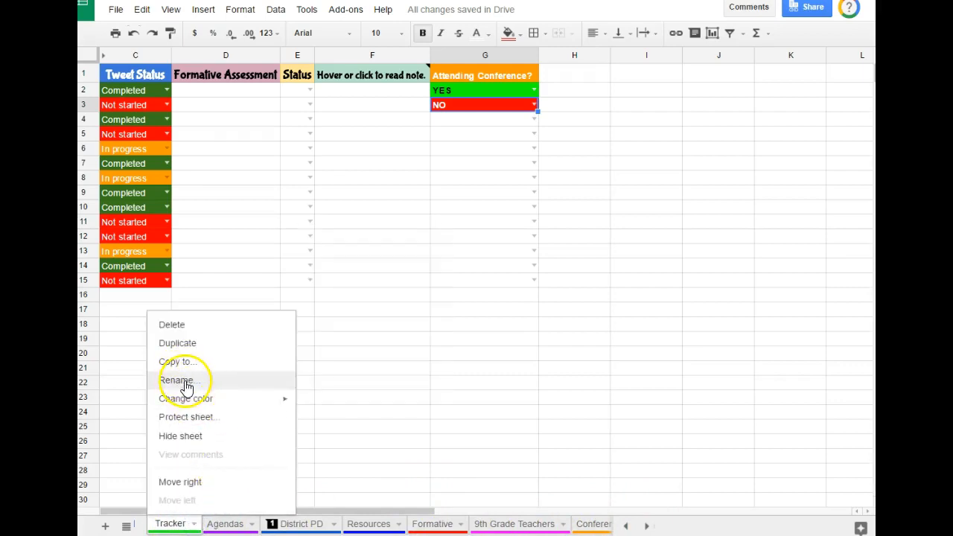
mouse_move(209, 405)
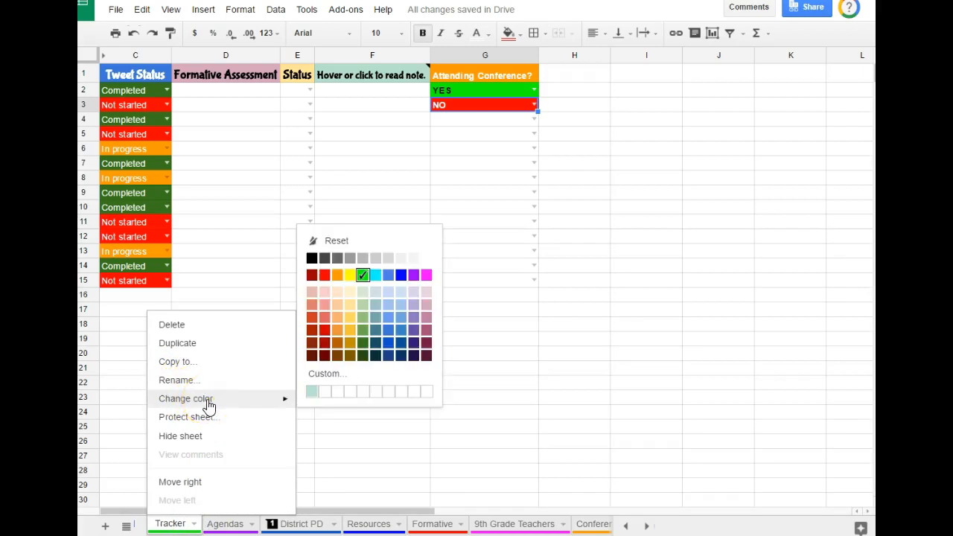